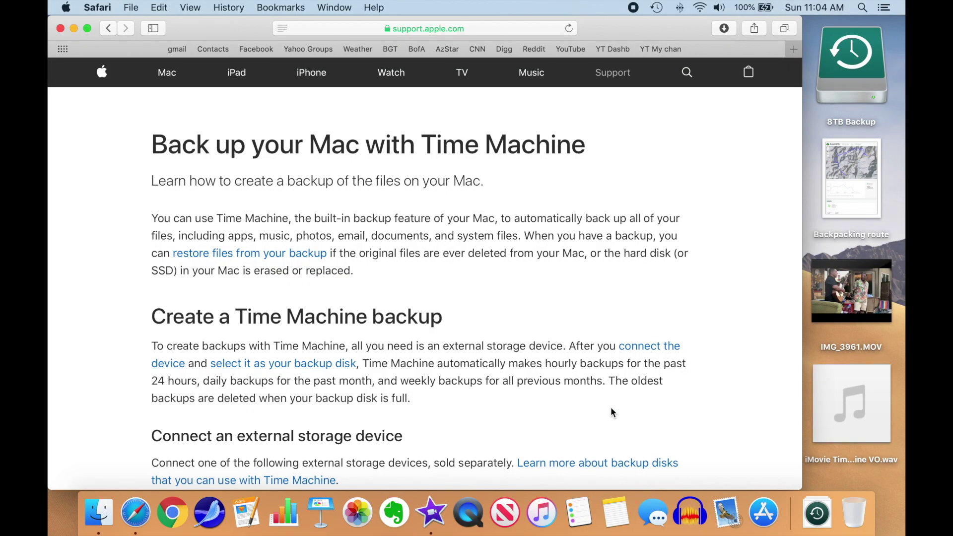
# Scroll through Apple's Time Machine backup support article in Safari.
pyautogui.scroll(-8, 611, 412)
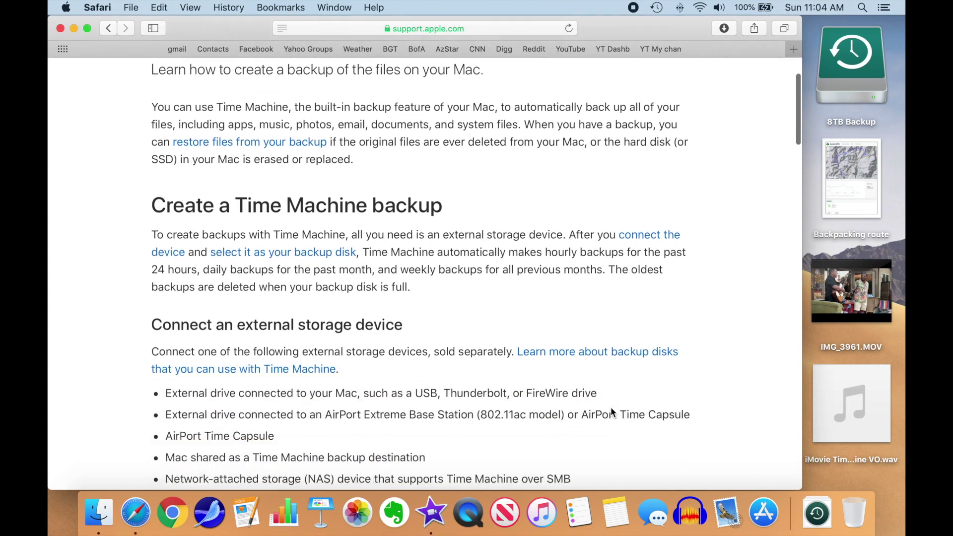
pyautogui.scroll(-20, 612, 411)
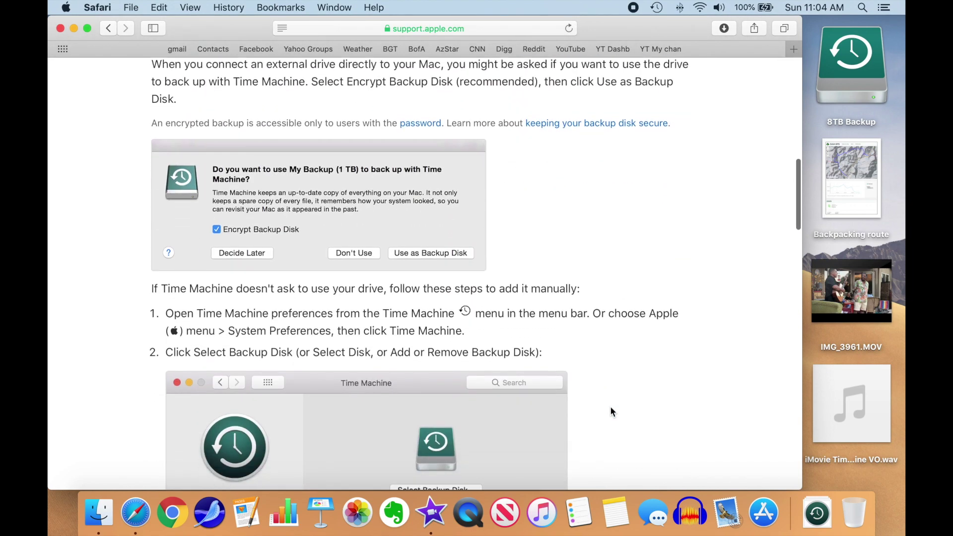
pyautogui.scroll(-18, 611, 412)
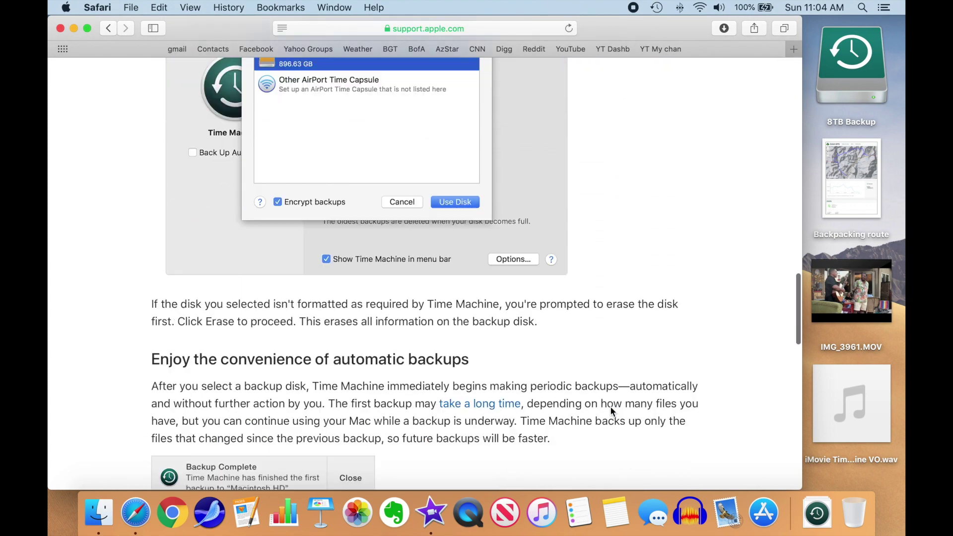
pyautogui.scroll(-10, 612, 411)
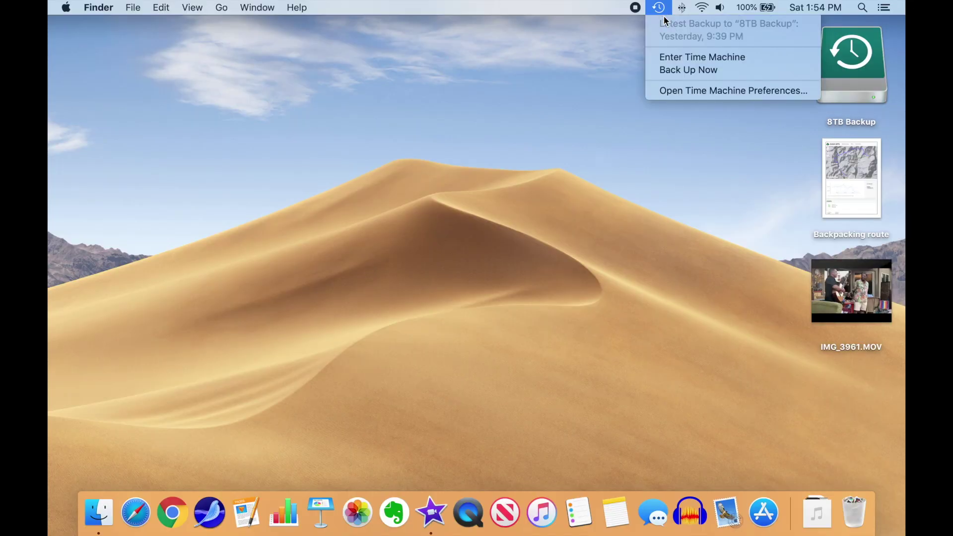
# Open Time Machine preferences for 8TB Backup, keeping Back Up Automatically off and Options unchanged.
pyautogui.click(679, 90)
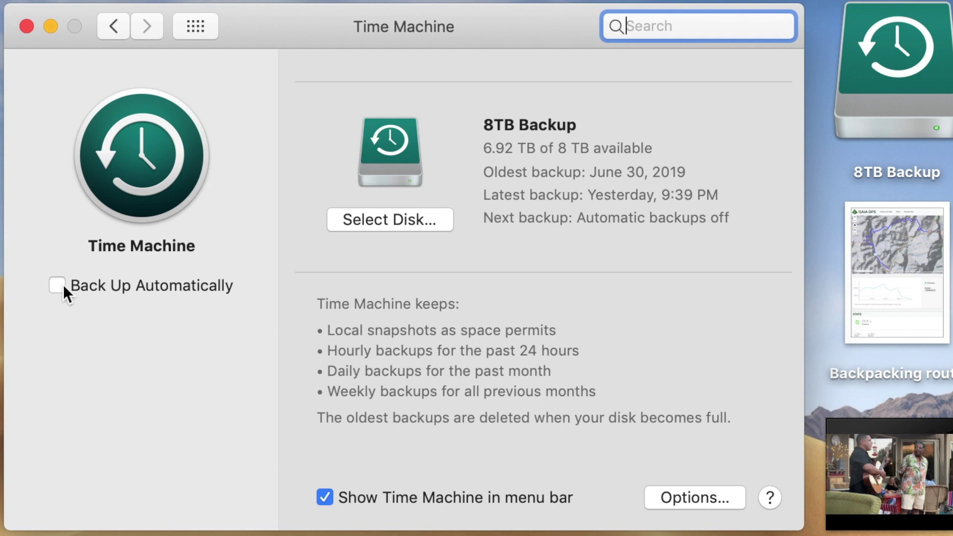
pyautogui.click(64, 285)
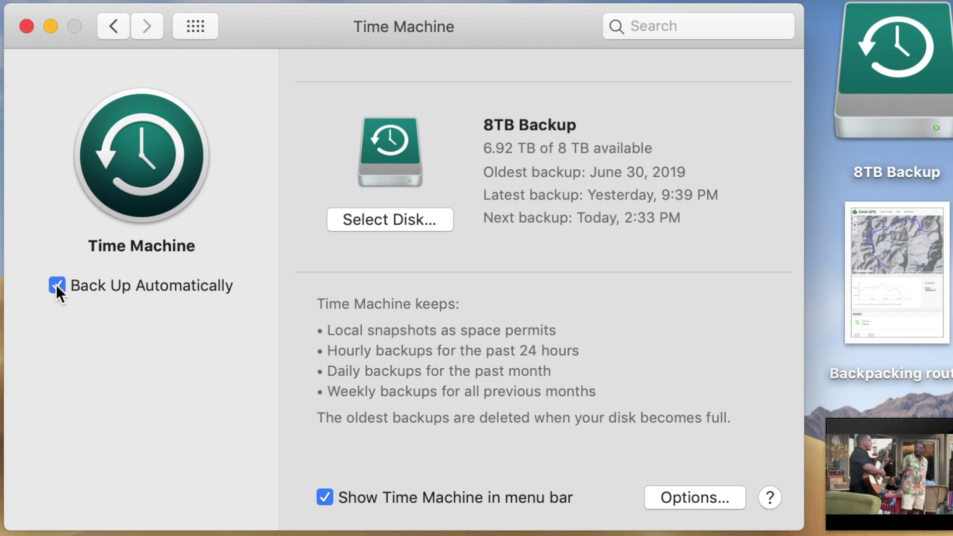
pyautogui.click(57, 285)
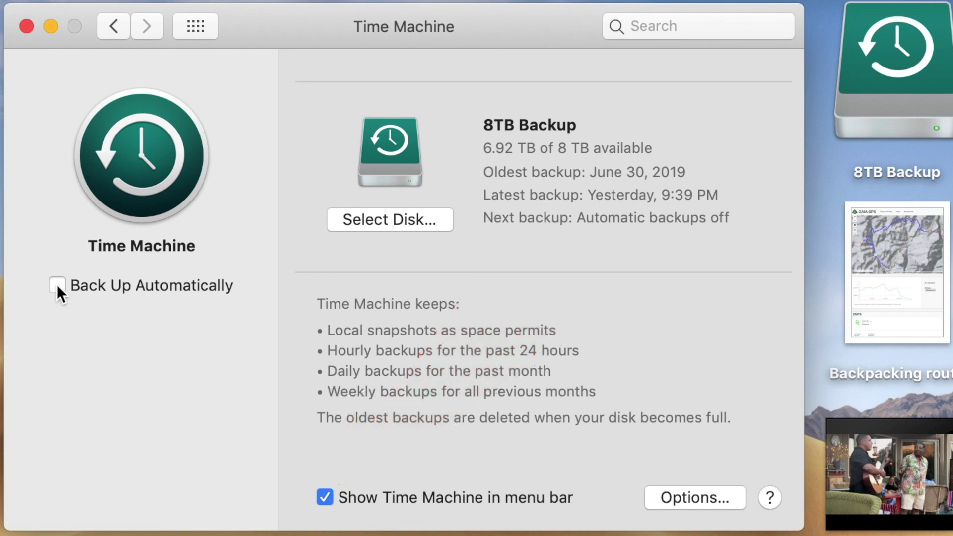
pyautogui.click(700, 491)
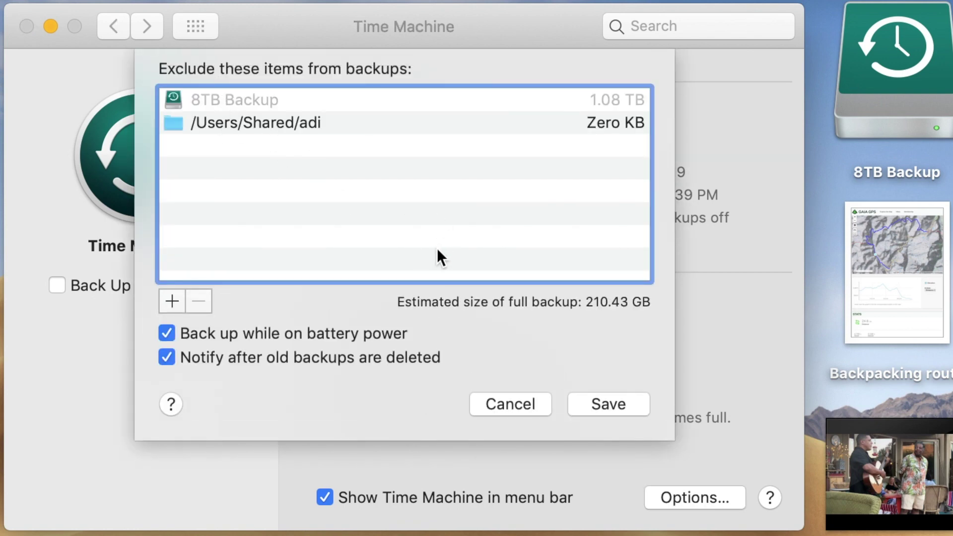
pyautogui.click(502, 401)
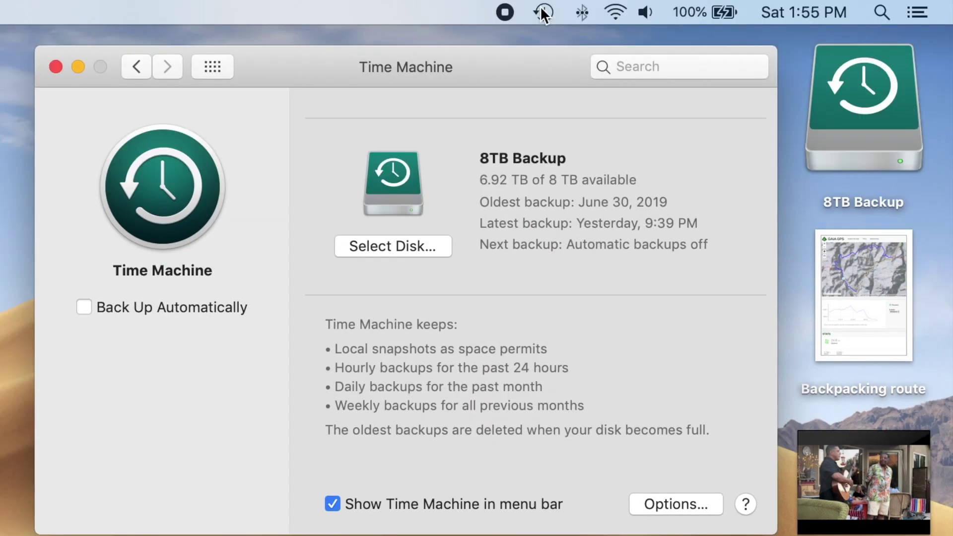
# Back up to 8TB Backup now and confirm the latest backup reads Today, 1:57 PM.
pyautogui.click(544, 13)
pyautogui.click(588, 118)
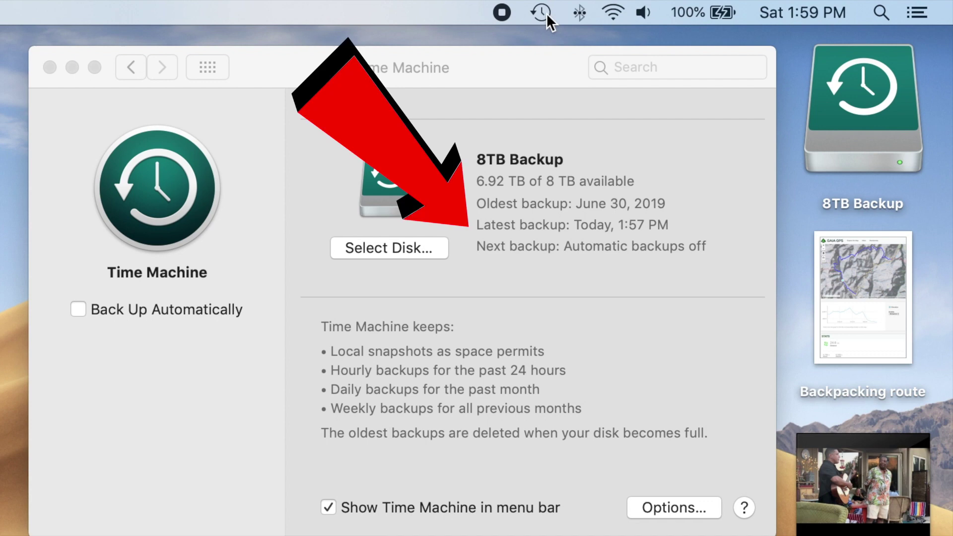
pyautogui.click(546, 13)
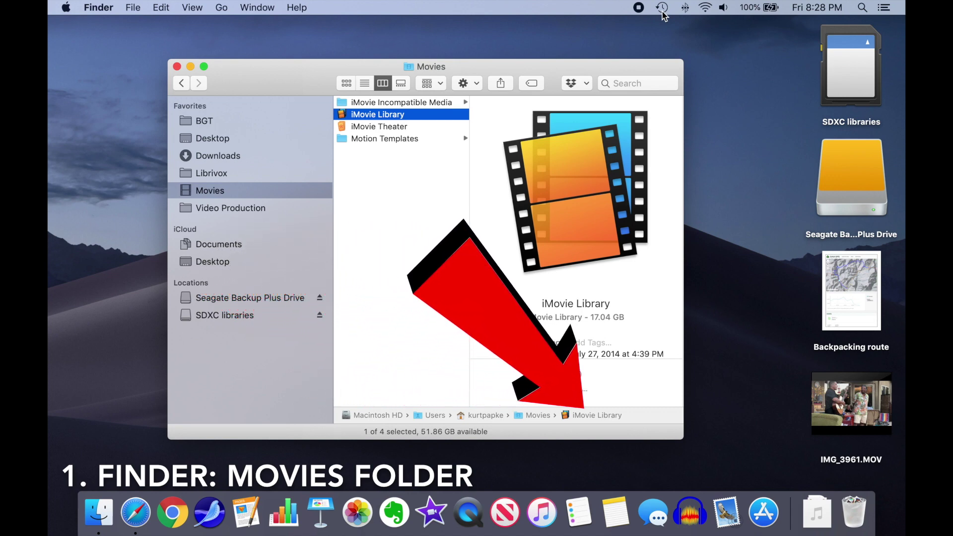
# Enter Time Machine from the menu-bar icon to browse the Movies folder's backups.
pyautogui.click(662, 8)
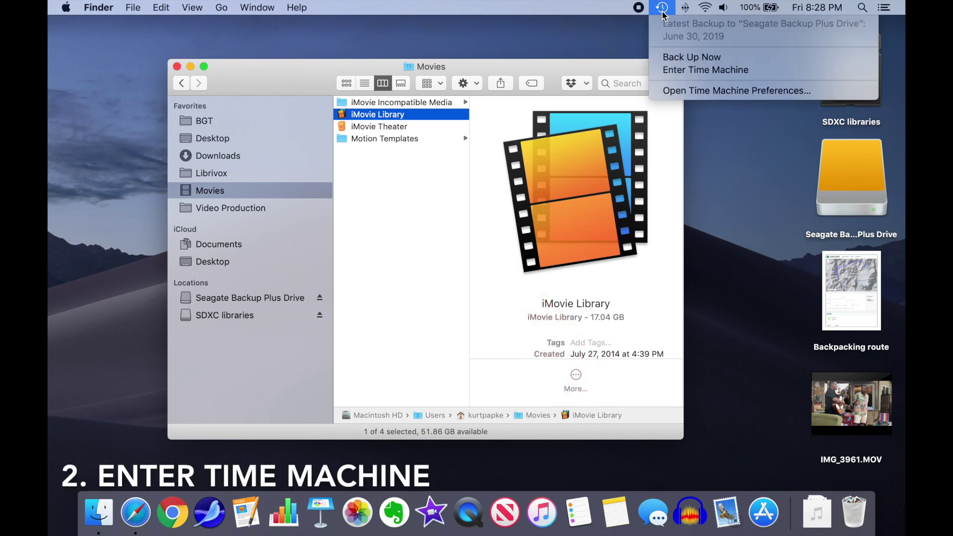
pyautogui.click(682, 70)
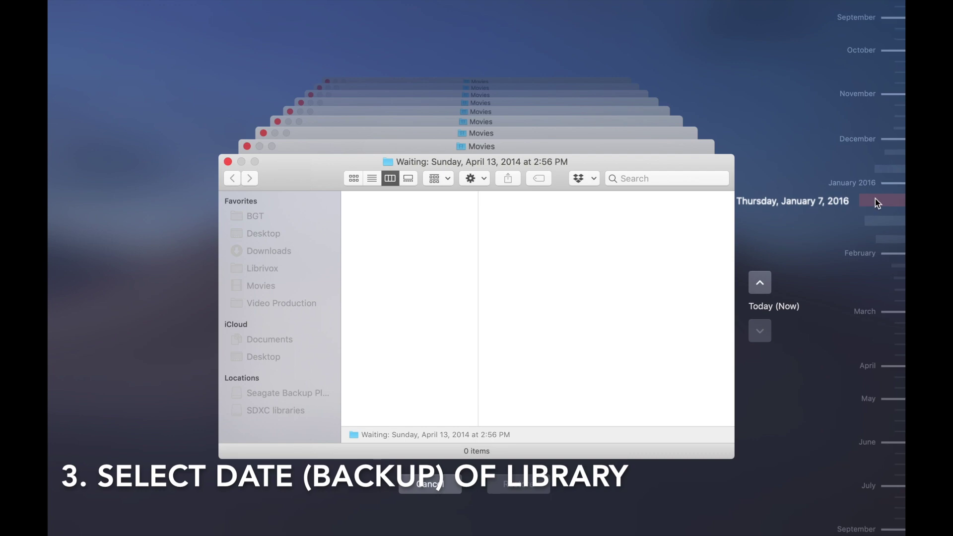
# Go to the January 7, 2016 backup and open the action menu for its iMovie Library.
pyautogui.click(876, 200)
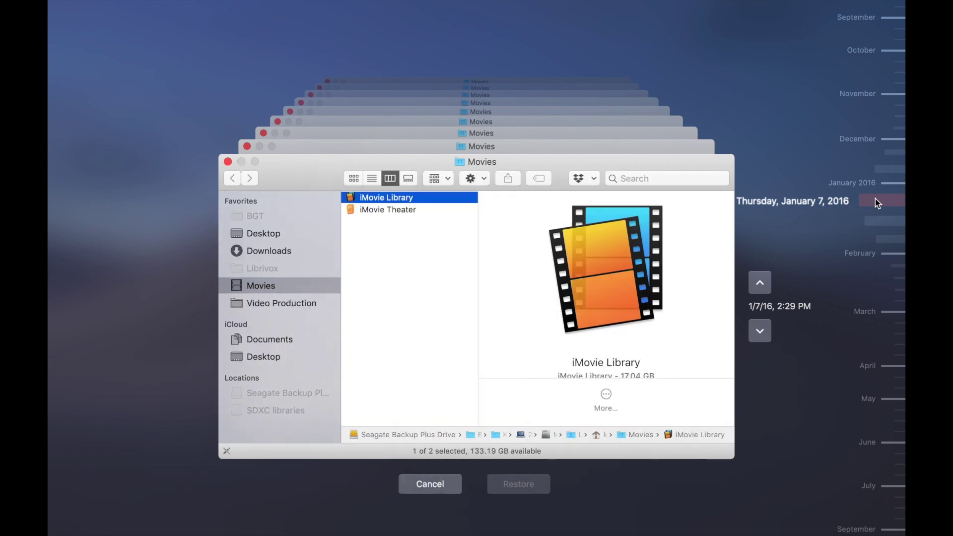
pyautogui.click(484, 179)
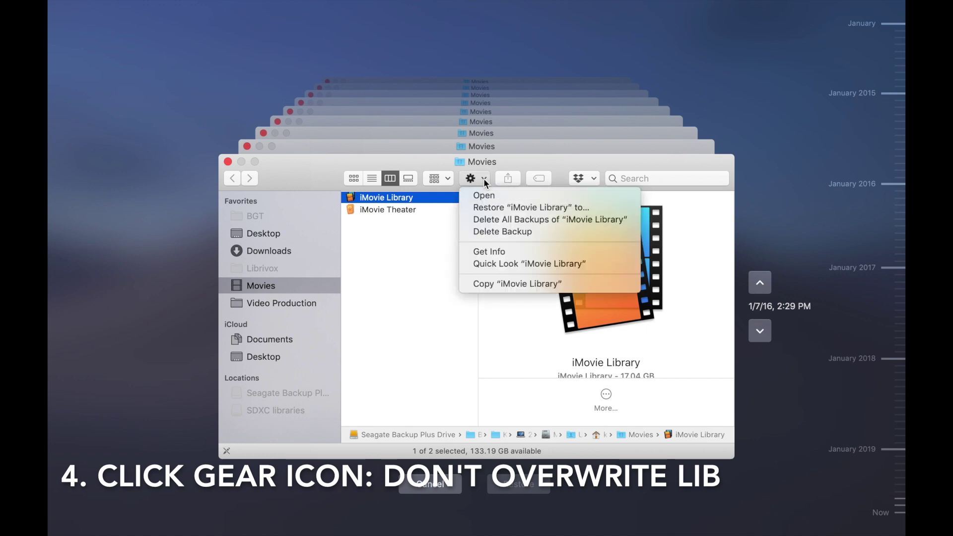
# Restore the 2016 iMovie Library onto the SDXC libraries drive beside Archive.
pyautogui.click(494, 207)
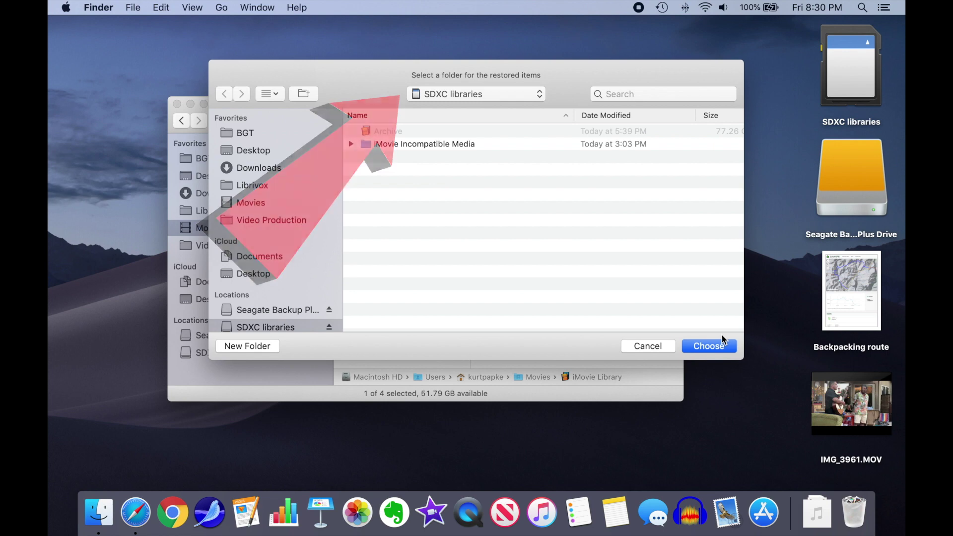
pyautogui.click(723, 351)
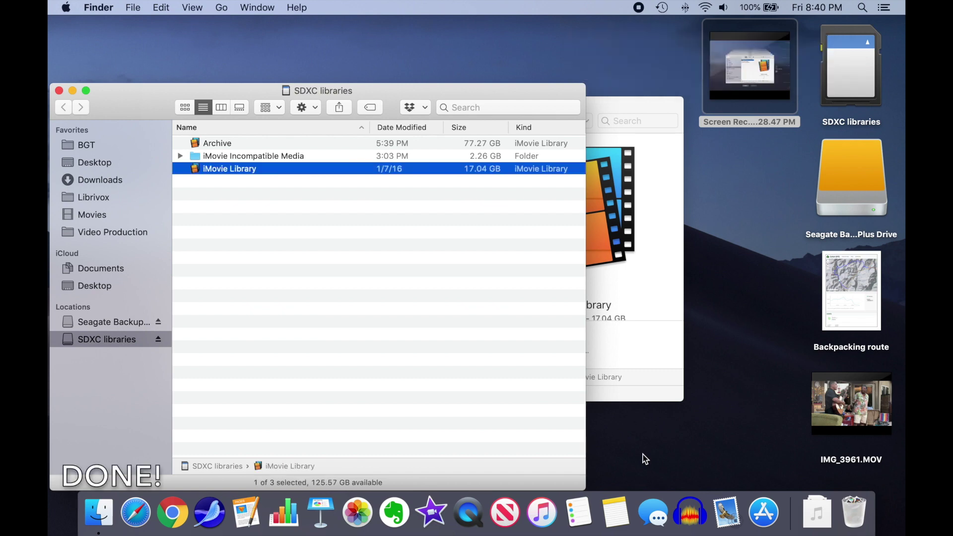
pyautogui.click(222, 169)
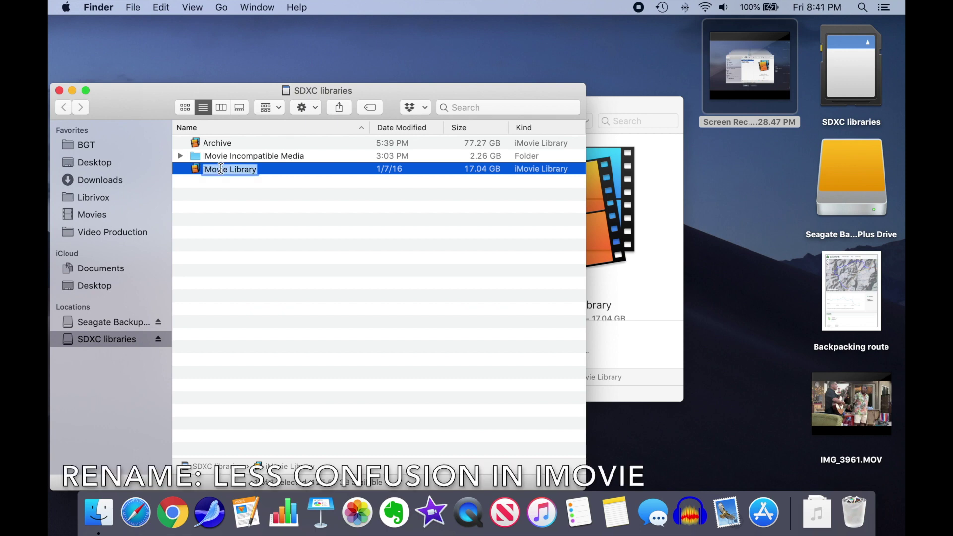
# Prefix the library name with 'Restored ' to make it 'Restored iMovie Library'.
pyautogui.press('Left')
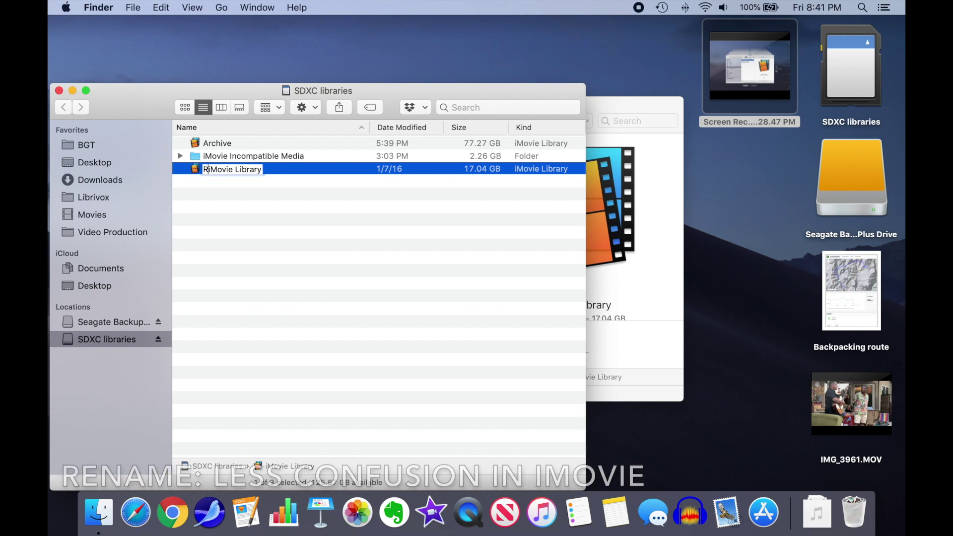
pyautogui.write('Restored')
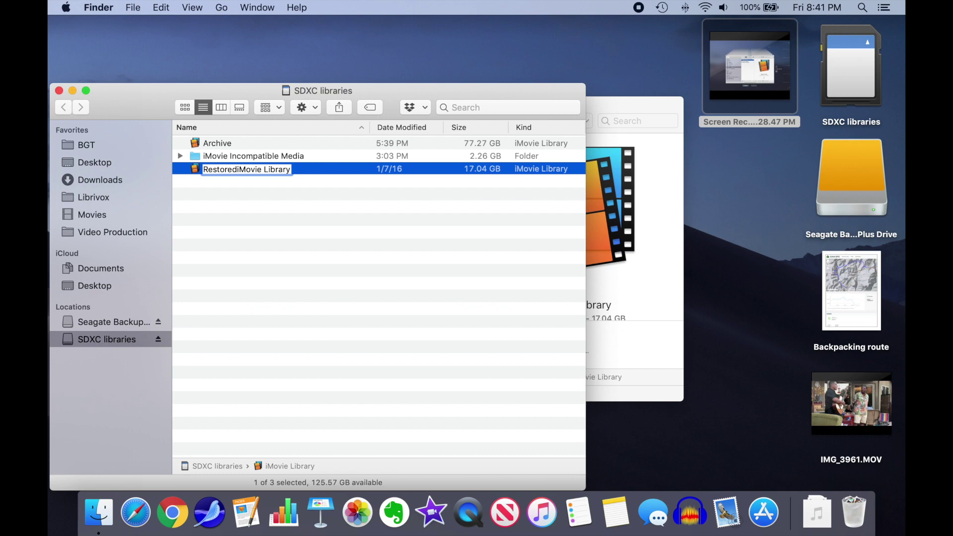
pyautogui.press('Return')
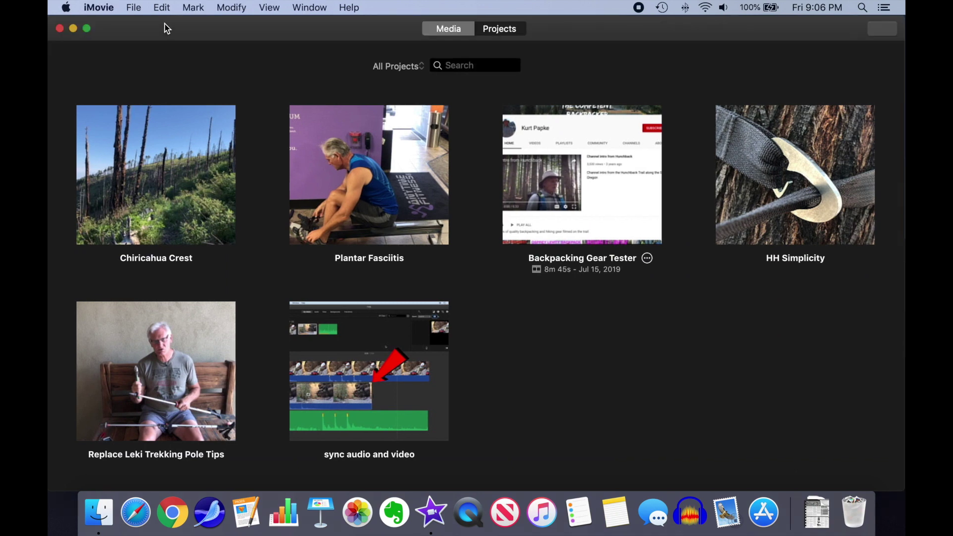
# Locate and choose Restored iMovie Library on SDXC libraries via File > Open Library > Other.
pyautogui.click(135, 9)
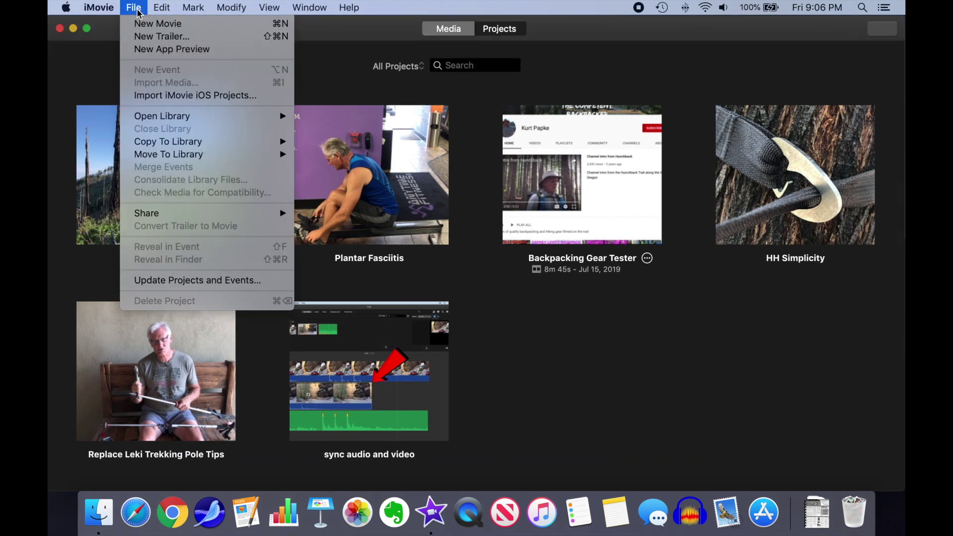
pyautogui.moveTo(164, 118)
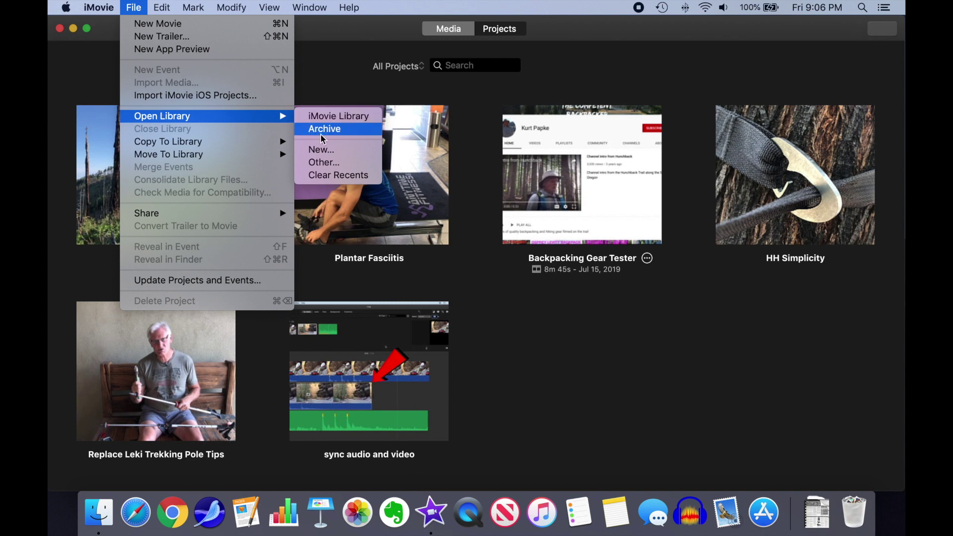
pyautogui.click(328, 163)
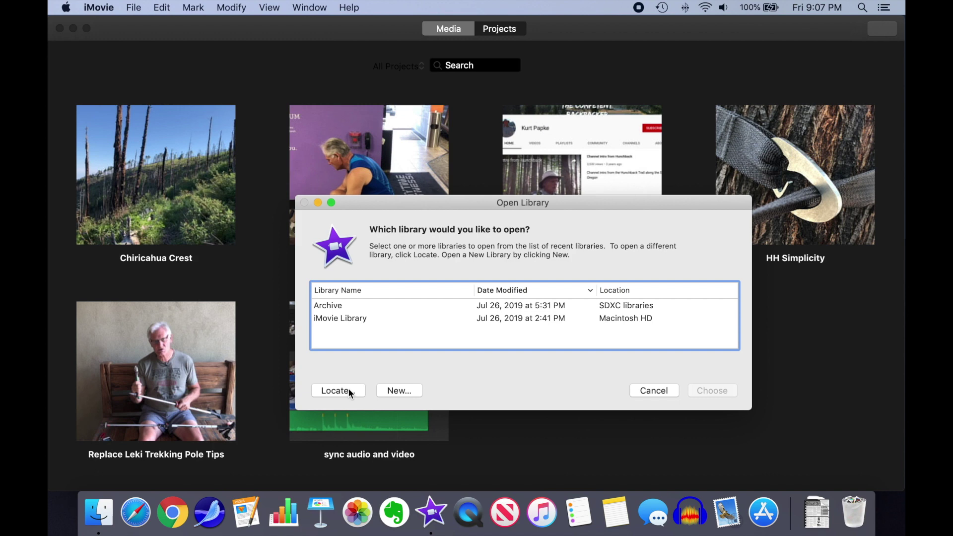
pyautogui.click(349, 391)
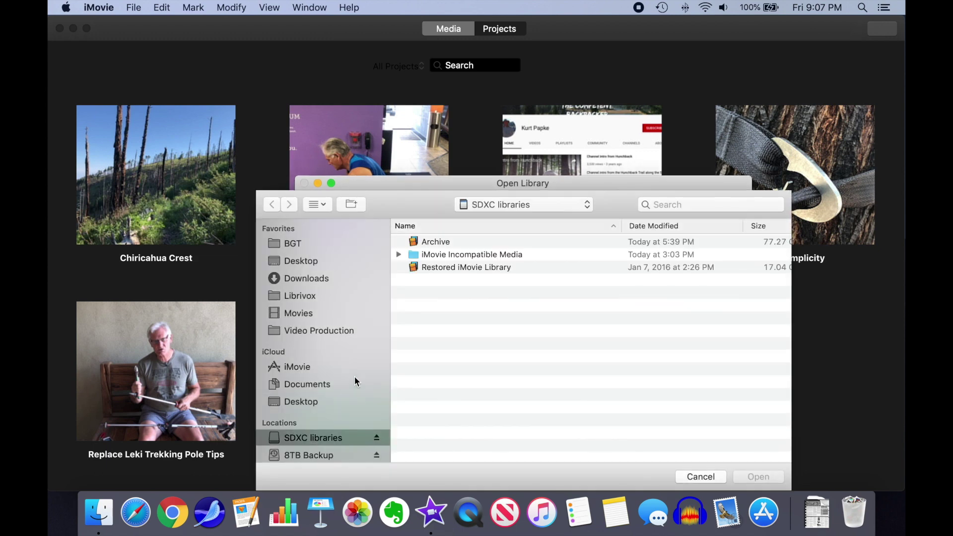
pyautogui.click(425, 269)
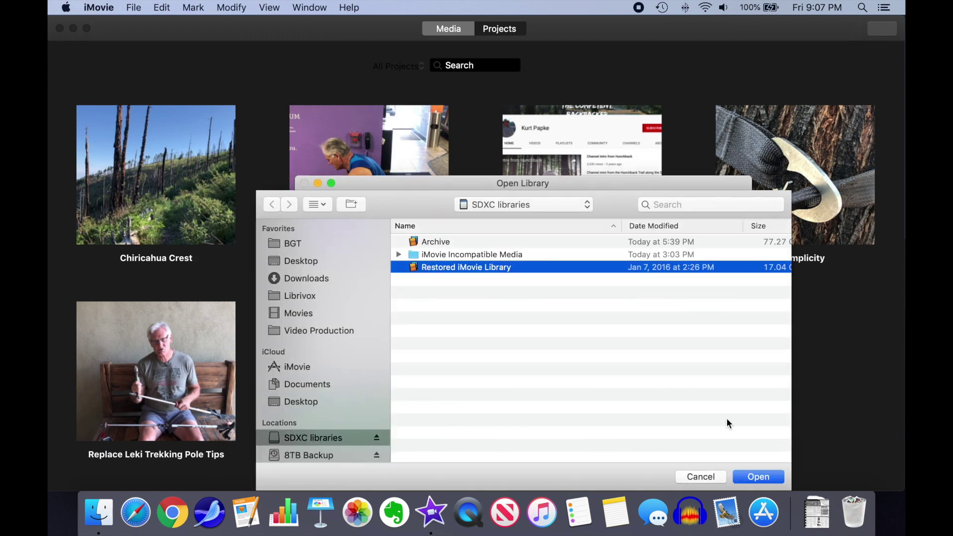
pyautogui.click(769, 477)
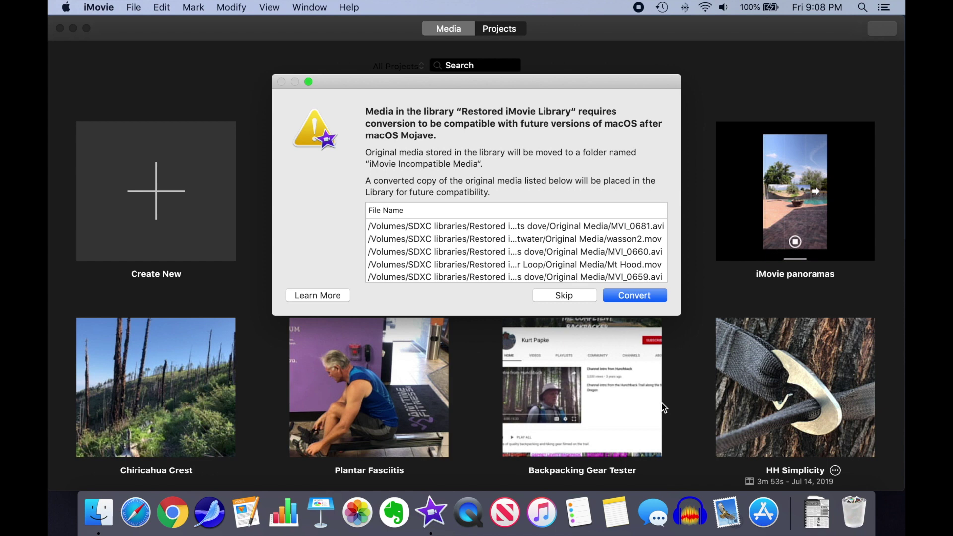
# Accept converting the restored library's incompatible media.
pyautogui.click(638, 298)
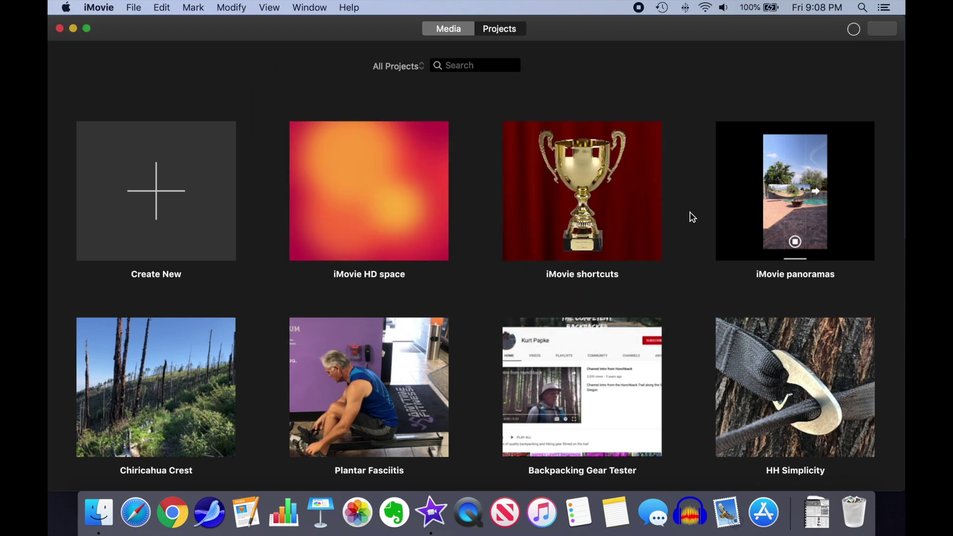
# Scroll to the last row of the project grid to reveal BWCAW, the 8m 53s project.
pyautogui.scroll(-1, 692, 217)
pyautogui.scroll(-10, 693, 217)
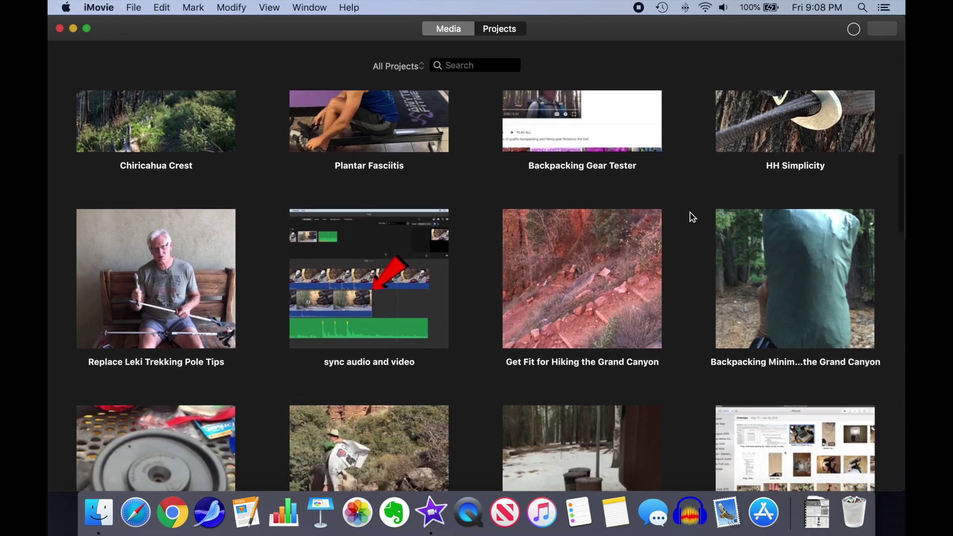
pyautogui.scroll(-5, 693, 217)
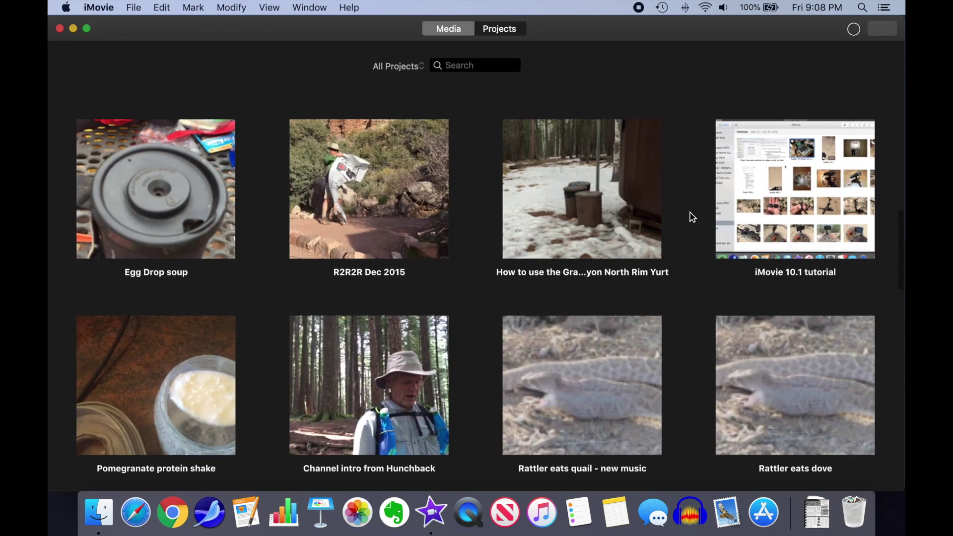
pyautogui.scroll(-8, 692, 217)
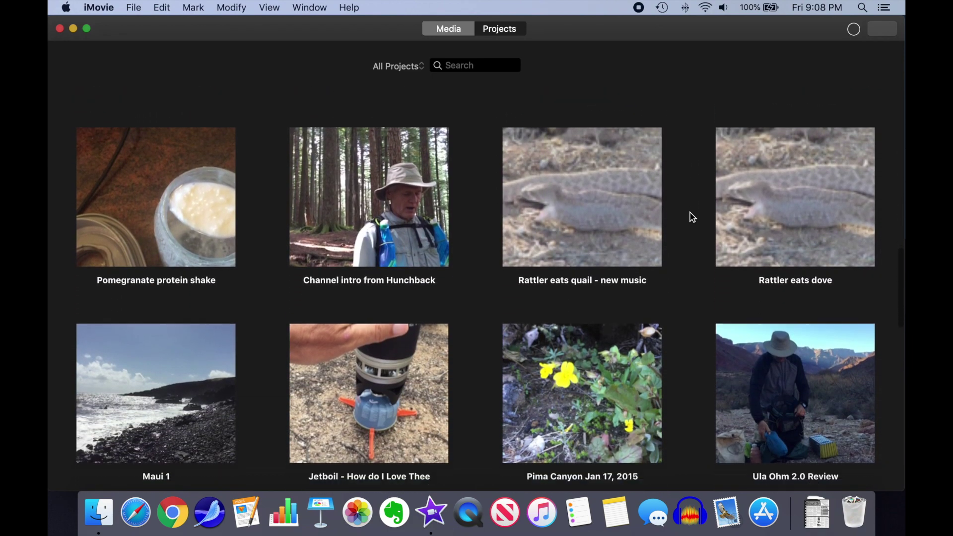
pyautogui.scroll(-8, 693, 217)
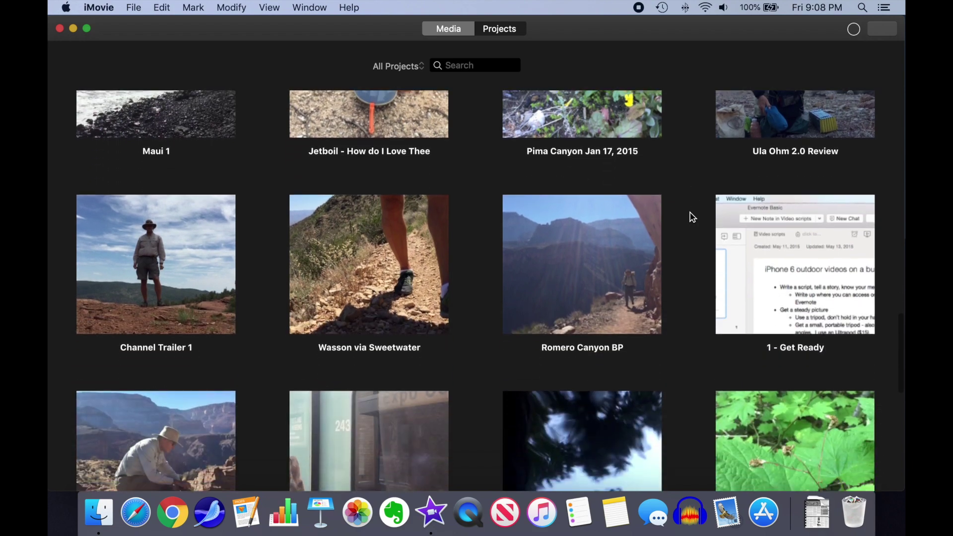
pyautogui.scroll(-10, 692, 217)
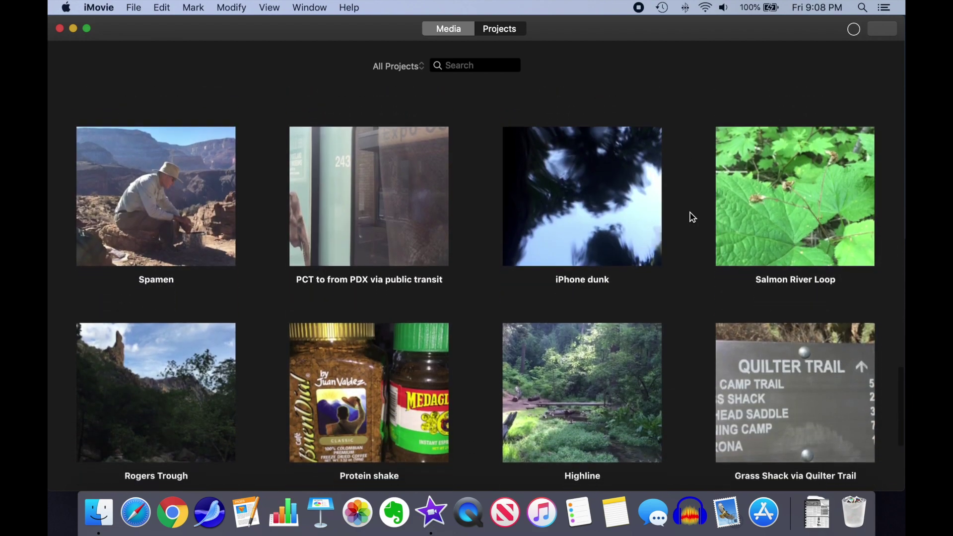
pyautogui.scroll(-5, 693, 217)
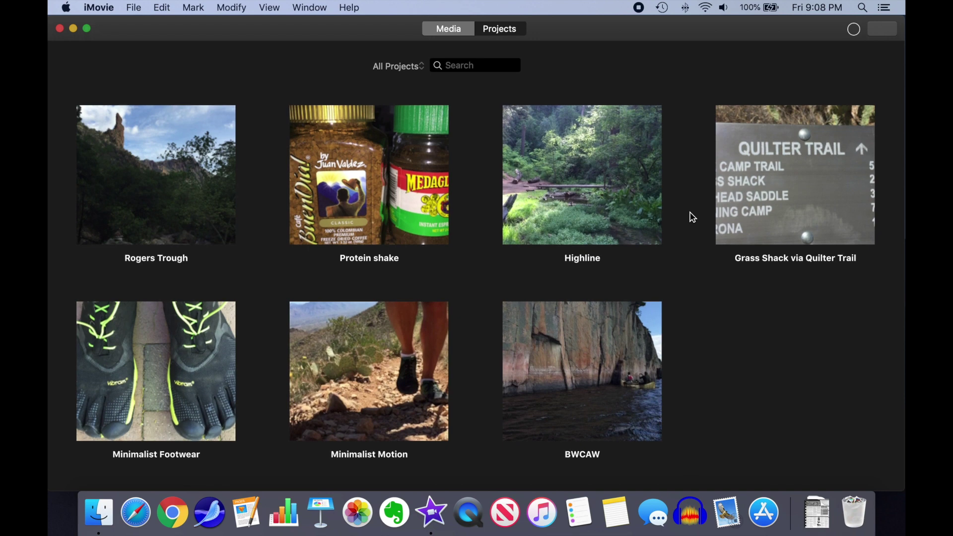
pyautogui.moveTo(624, 326)
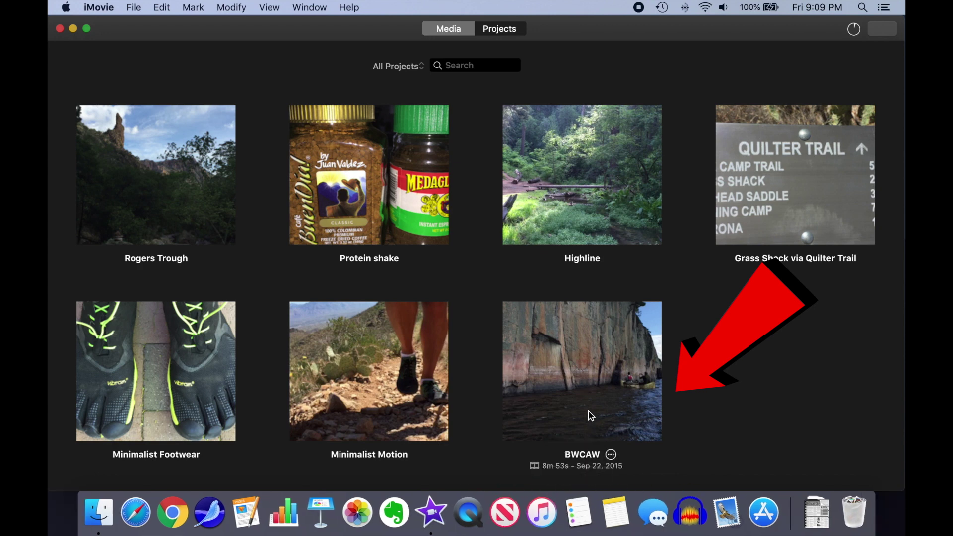
# Copy BWCAW into the iMovie Library, then show the media libraries with the restored Shared event.
pyautogui.click(612, 456)
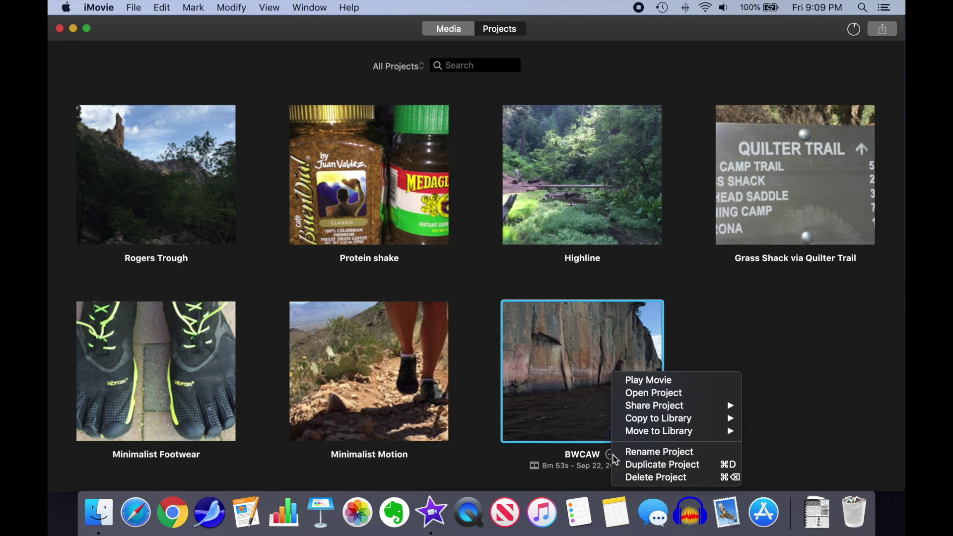
pyautogui.moveTo(658, 426)
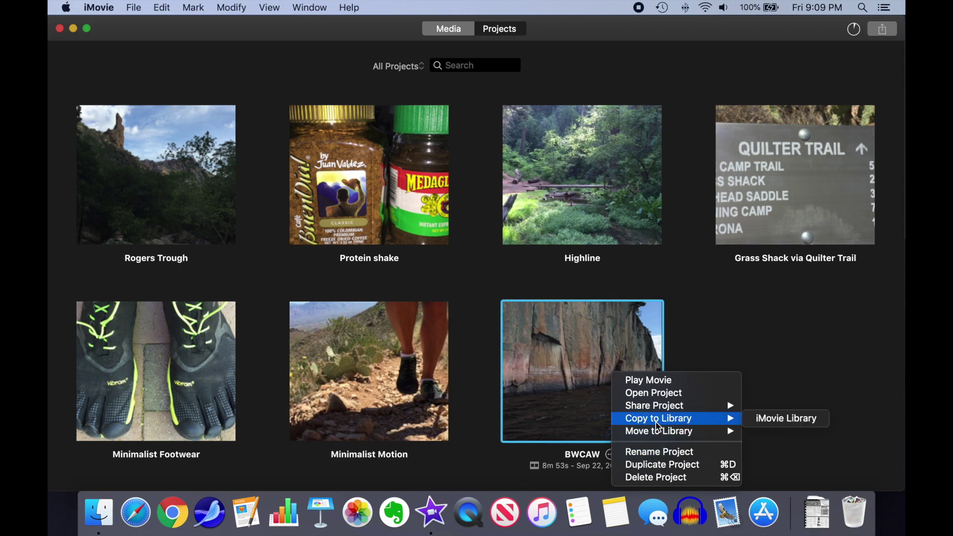
pyautogui.click(776, 426)
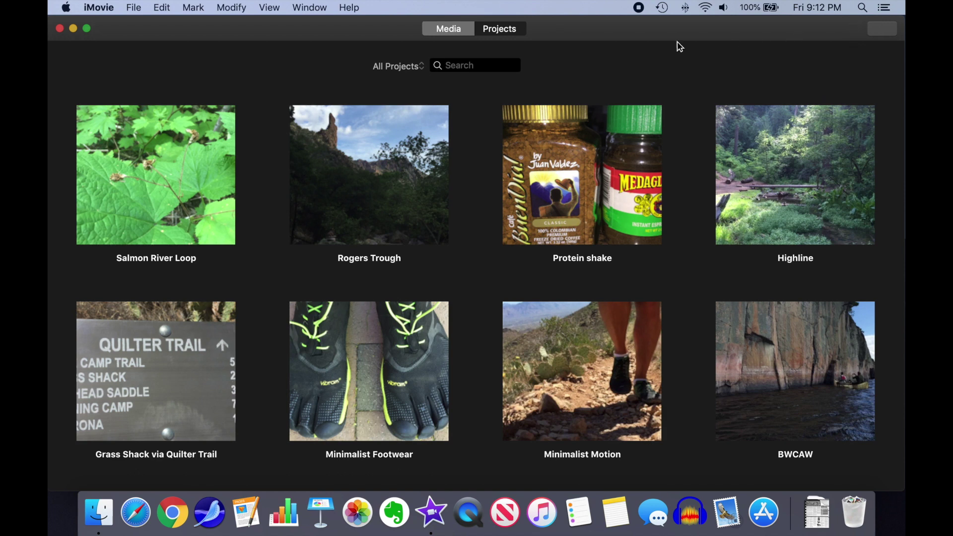
pyautogui.click(447, 39)
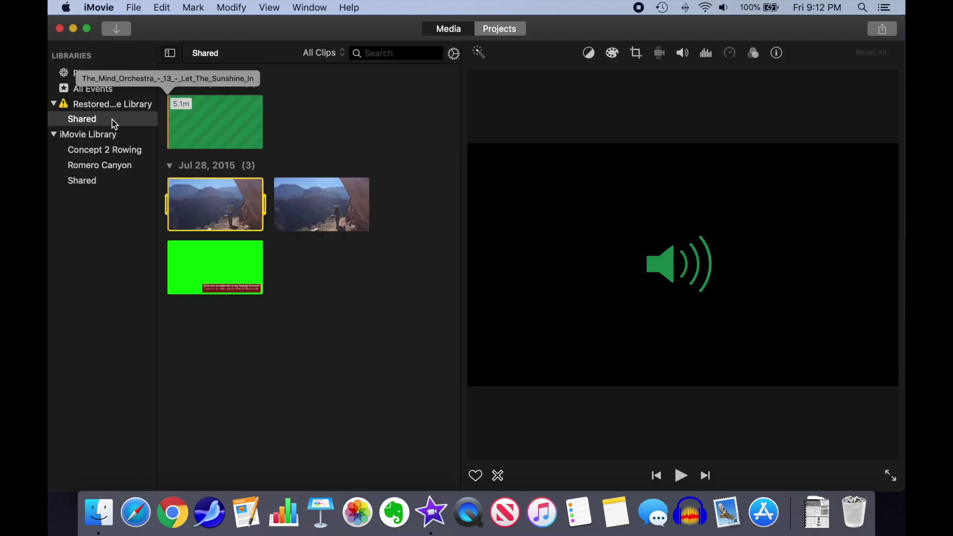
# Close the Restored iMovie Library and return to the project grid showing BWCAW at 8m 53s.
pyautogui.click(97, 106)
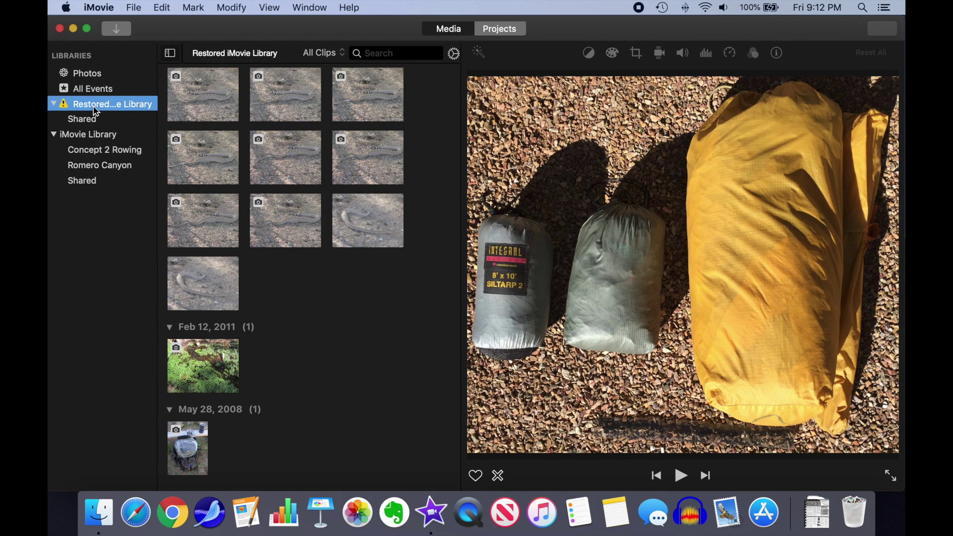
pyautogui.rightClick(97, 109)
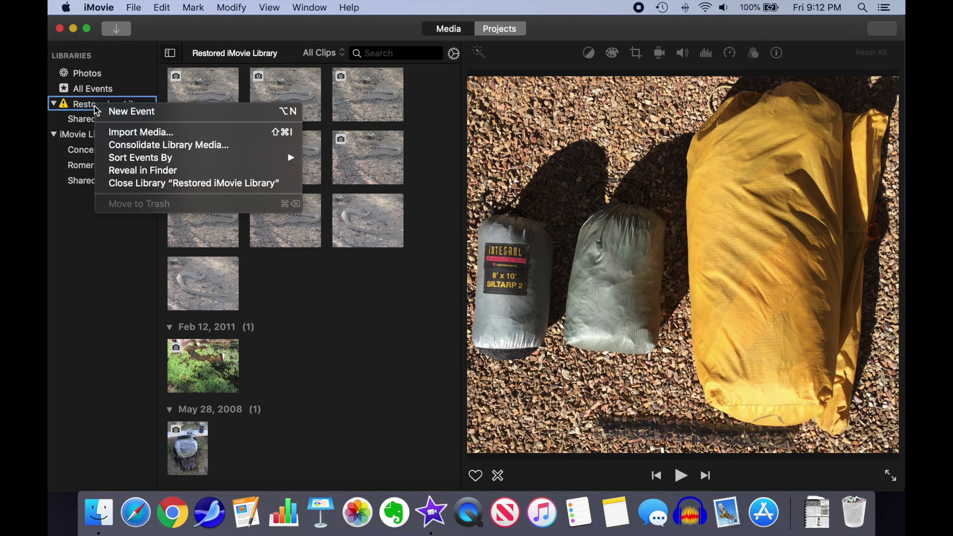
pyautogui.click(140, 184)
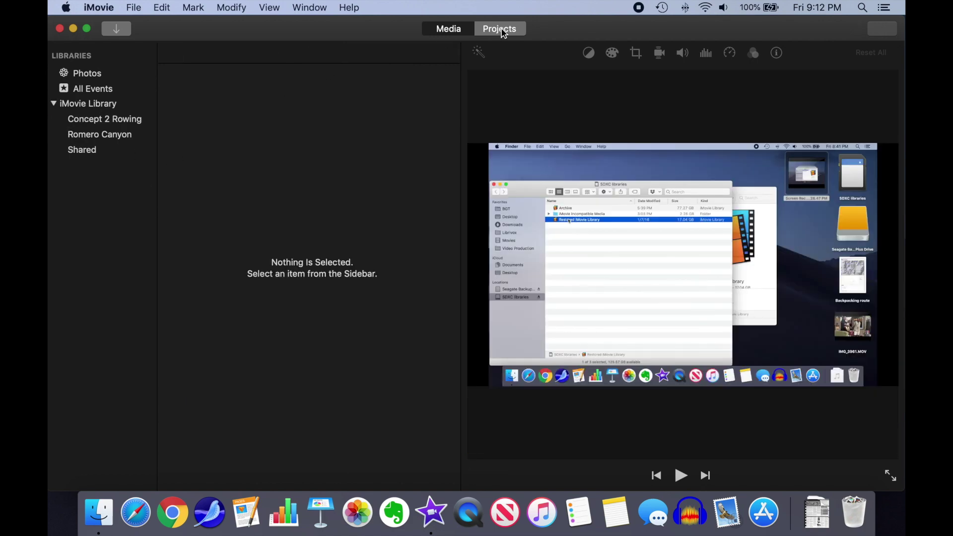
pyautogui.click(500, 28)
# Load the 8m 53s BWCAW project from the project grid into the timeline.
pyautogui.moveTo(408, 143)
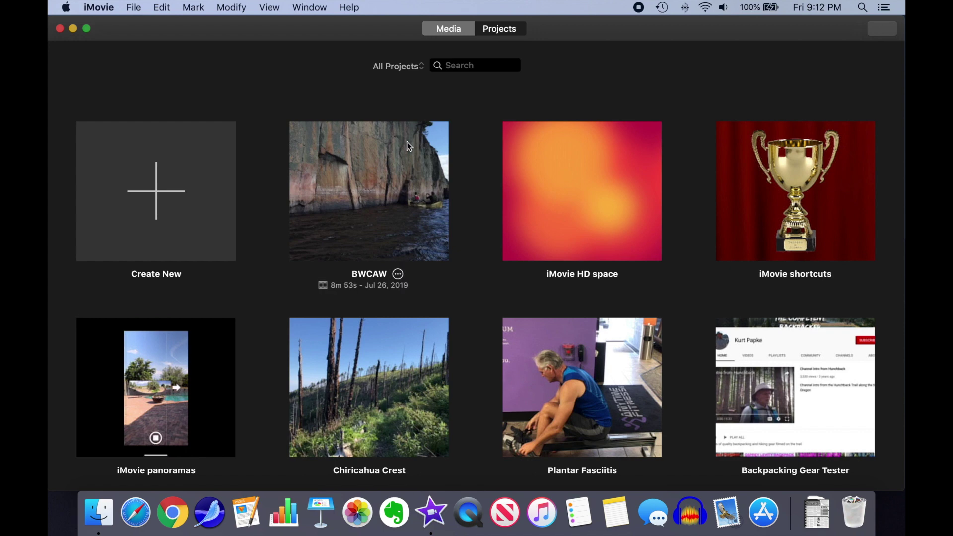
pyautogui.scroll(-5, 453, 184)
pyautogui.scroll(5, 454, 184)
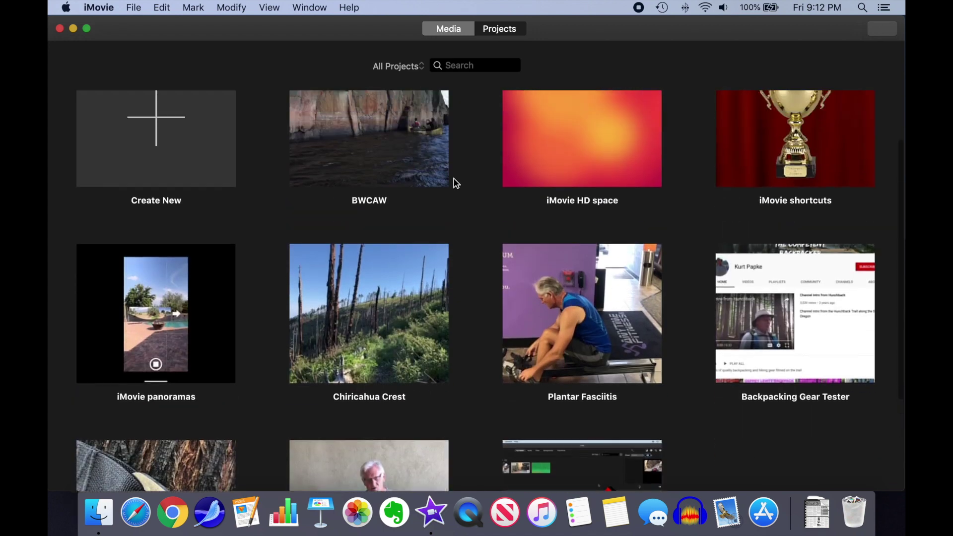
pyautogui.doubleClick(356, 211)
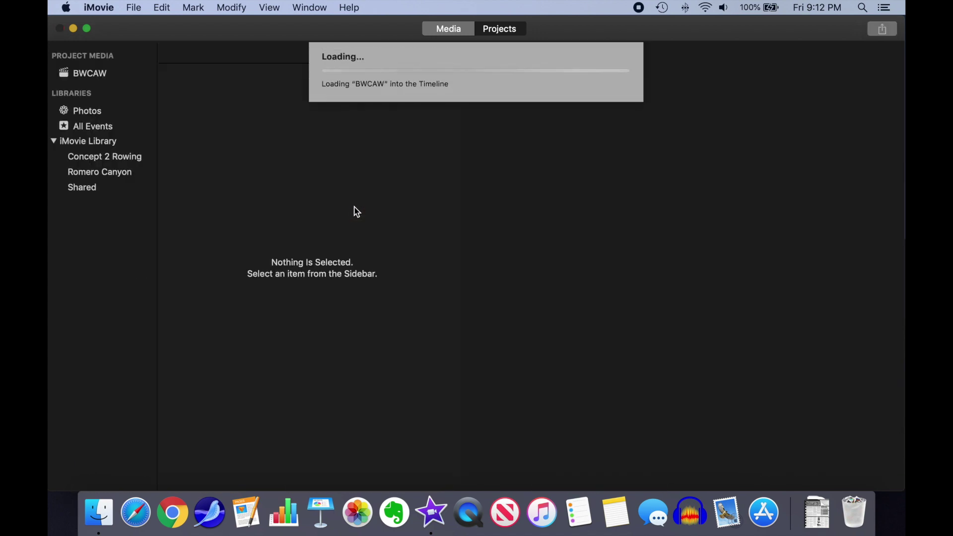